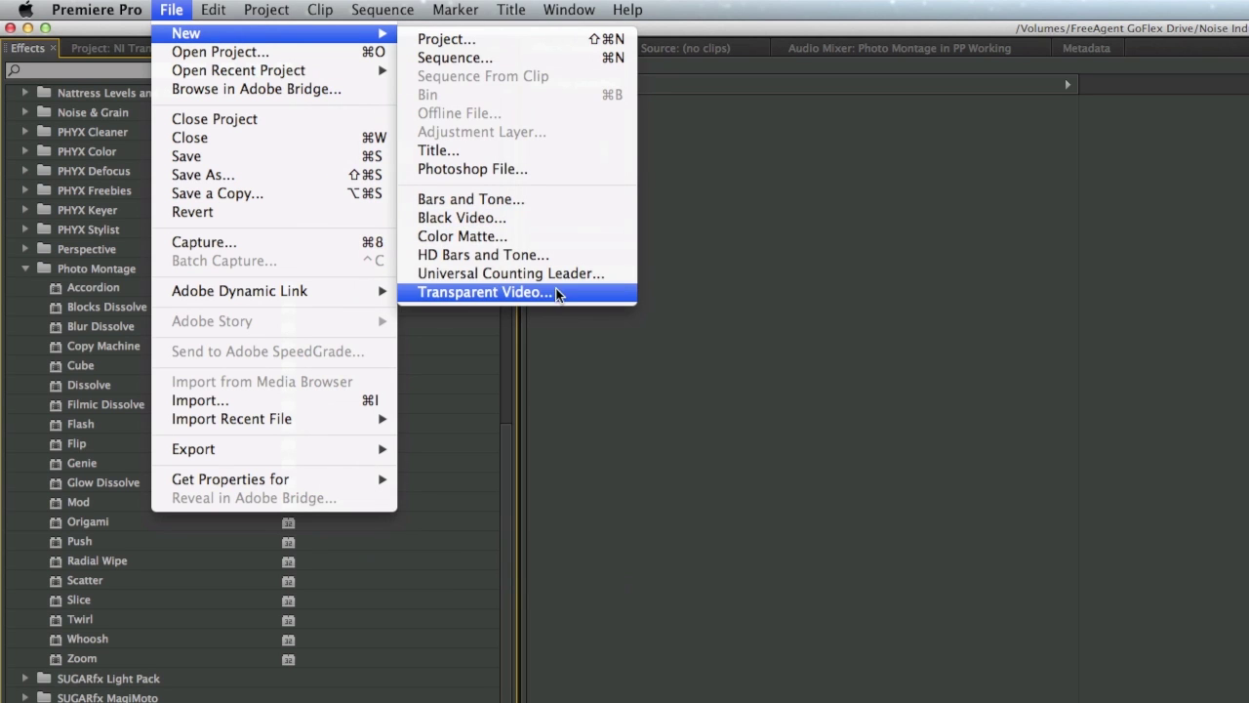
Step: Create a 1920x1080 Transparent Video clip and drop it onto Video 1 at the playhead
click(479, 293)
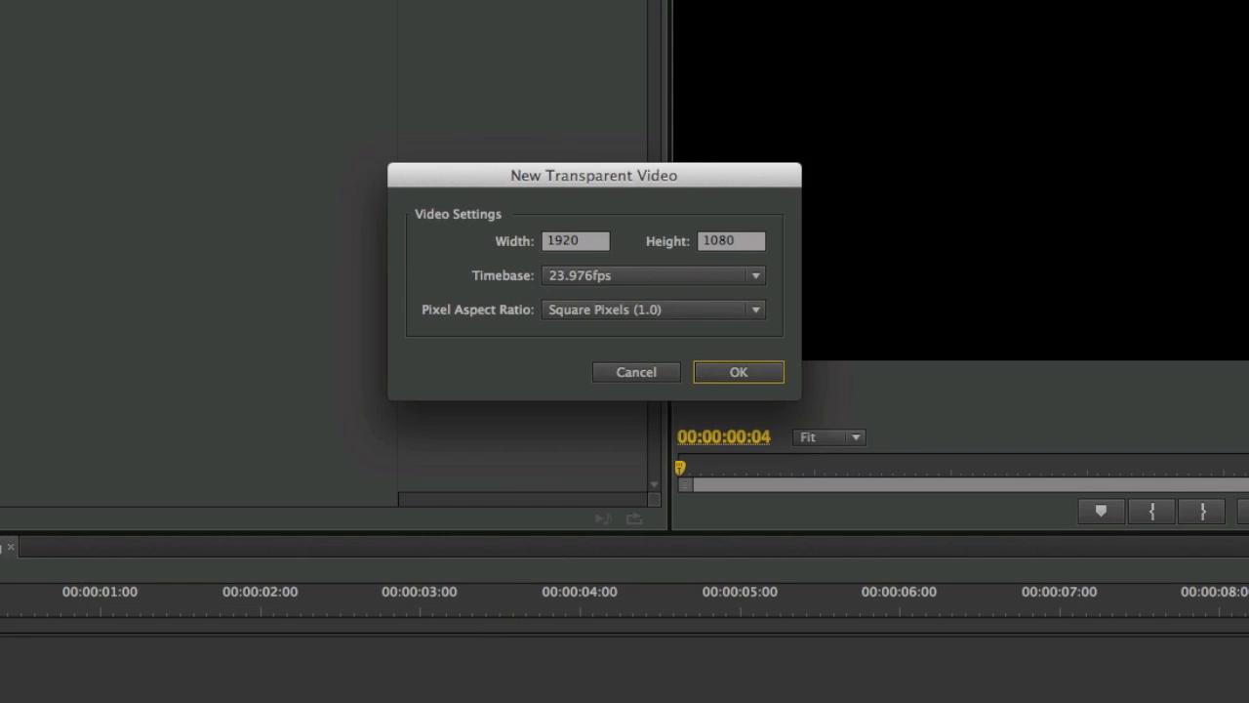
click(739, 371)
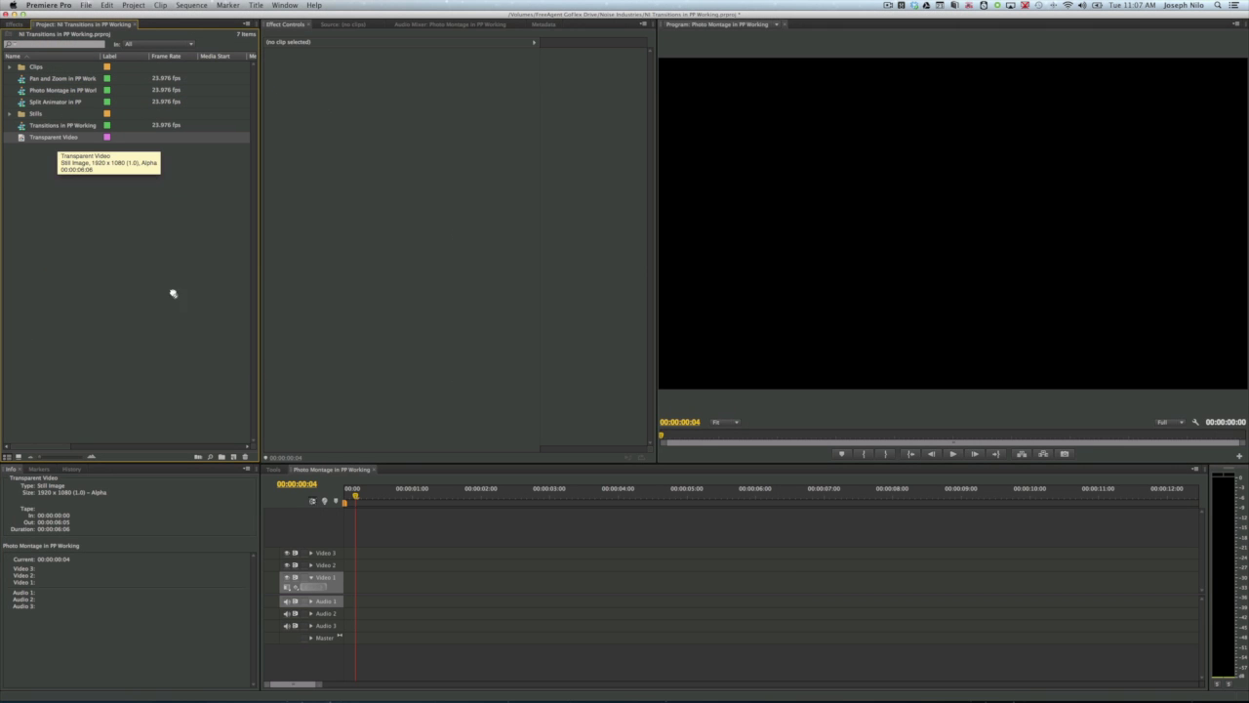
drag(361, 539, 353, 580)
drag(352, 591, 353, 592)
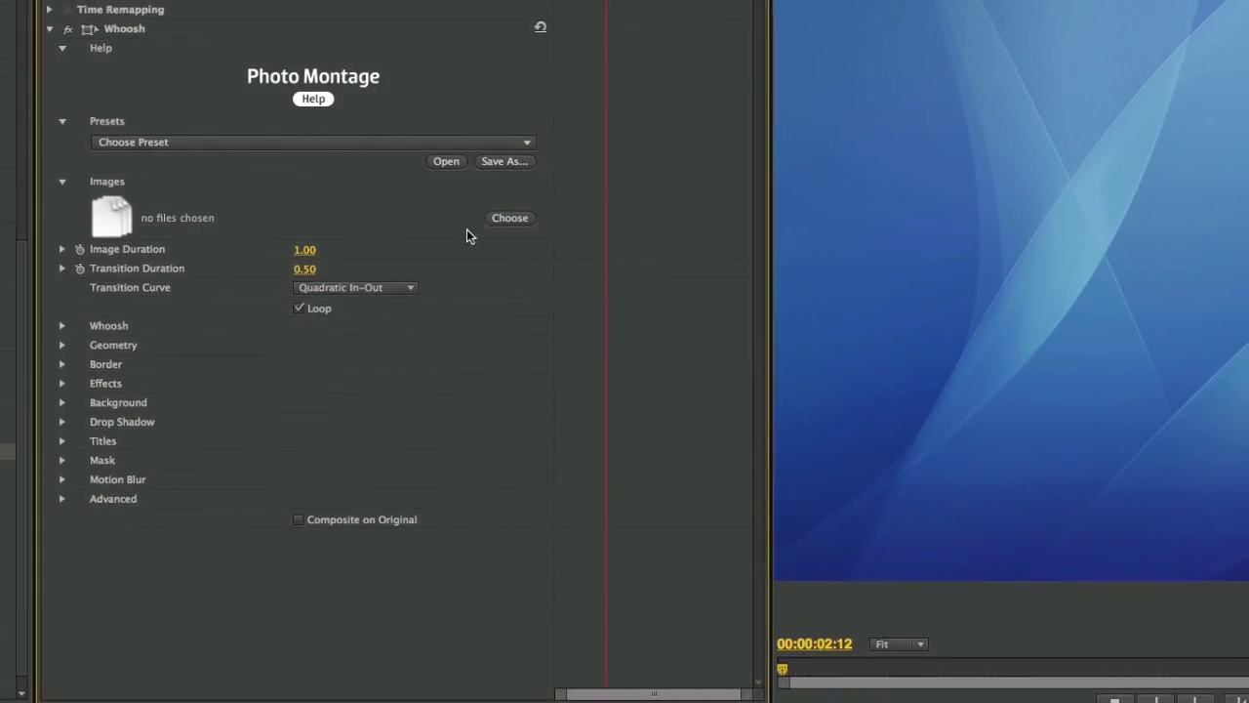
Step: Load _MG_0887 2 copy, _MG_1002 copy, _MG_1009, _MG_1057 copy and _MG_1362 copy into Whoosh
click(512, 219)
click(649, 243)
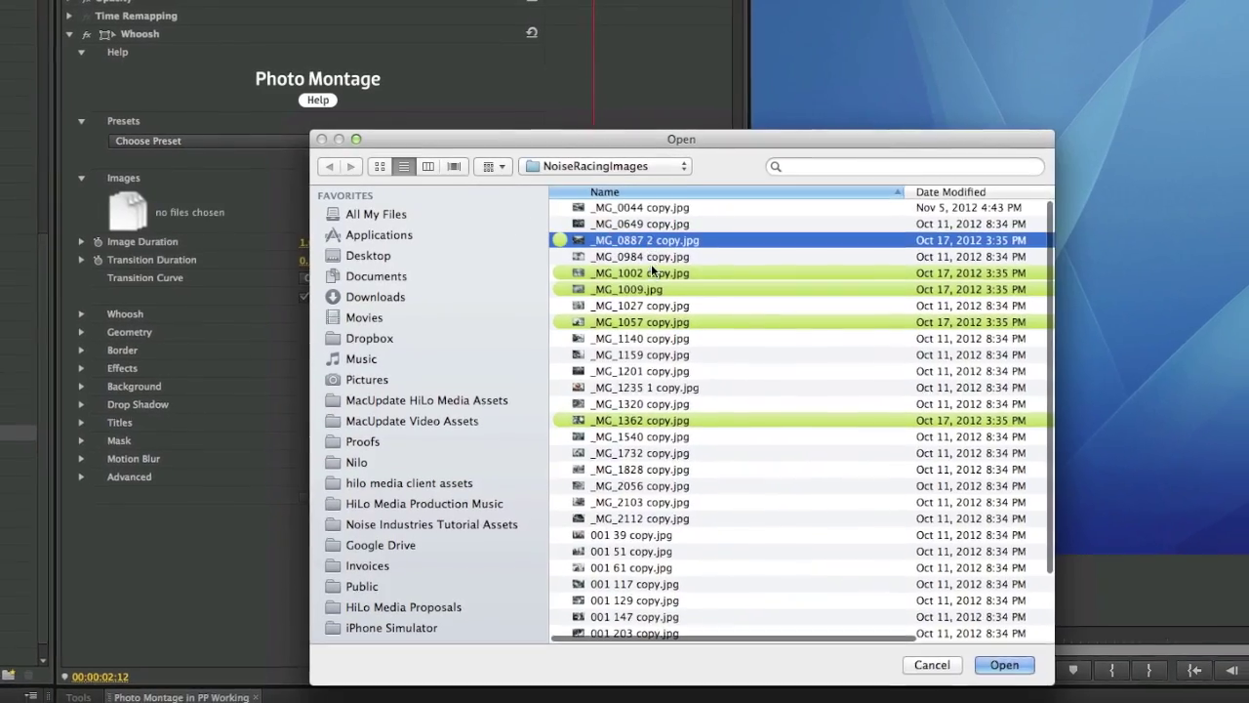
super+click(652, 278)
super+click(639, 294)
super+click(664, 316)
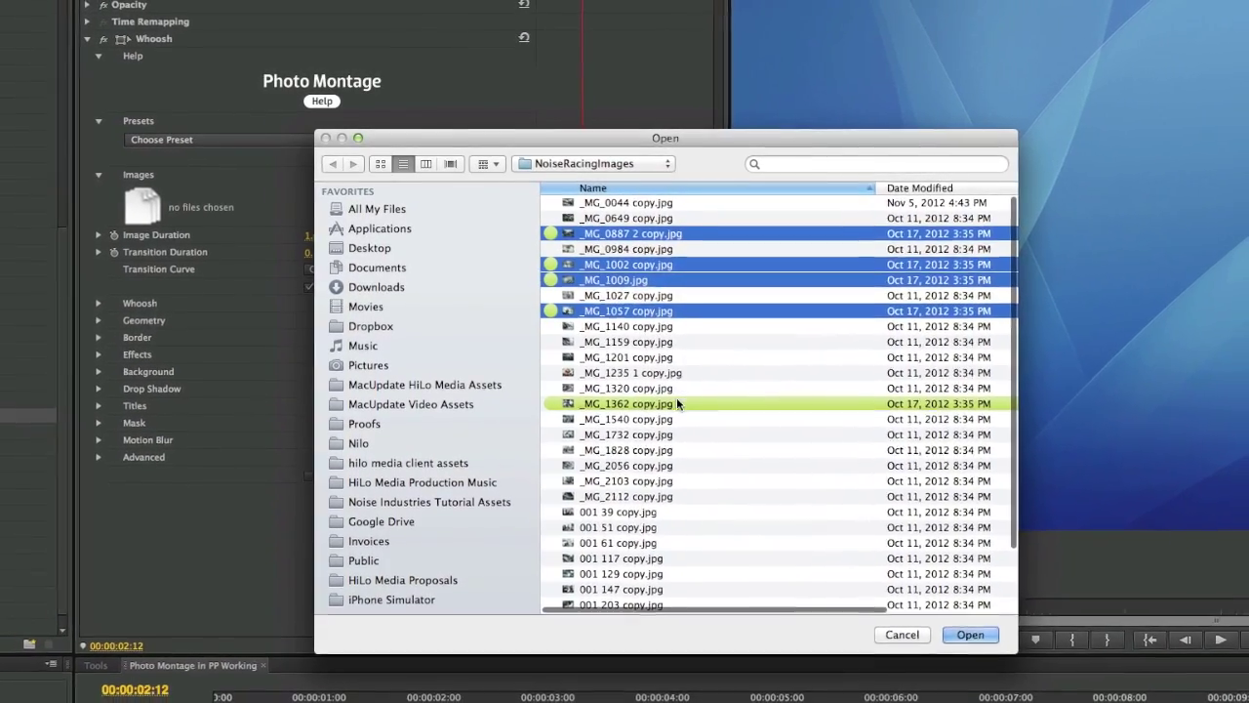
super+click(674, 411)
click(955, 621)
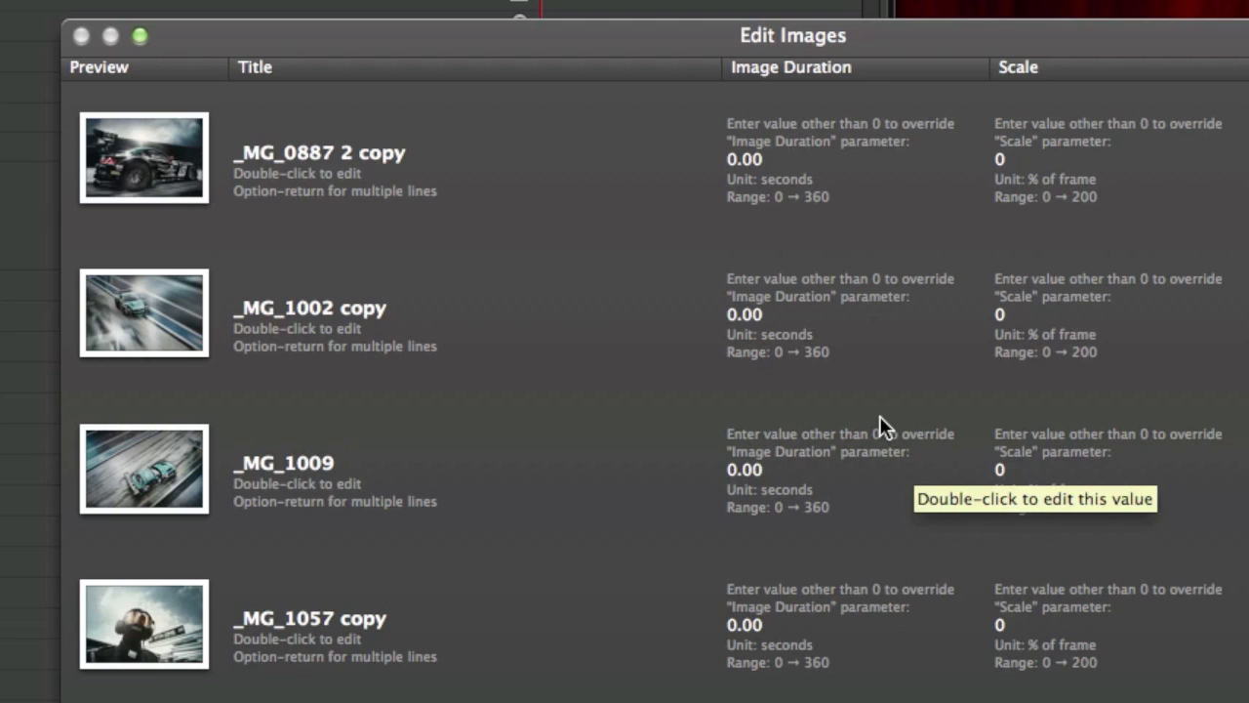
Step: Title the first photo Race, move Winning above Pit Crew, and move First Place to the end
double_click(338, 151)
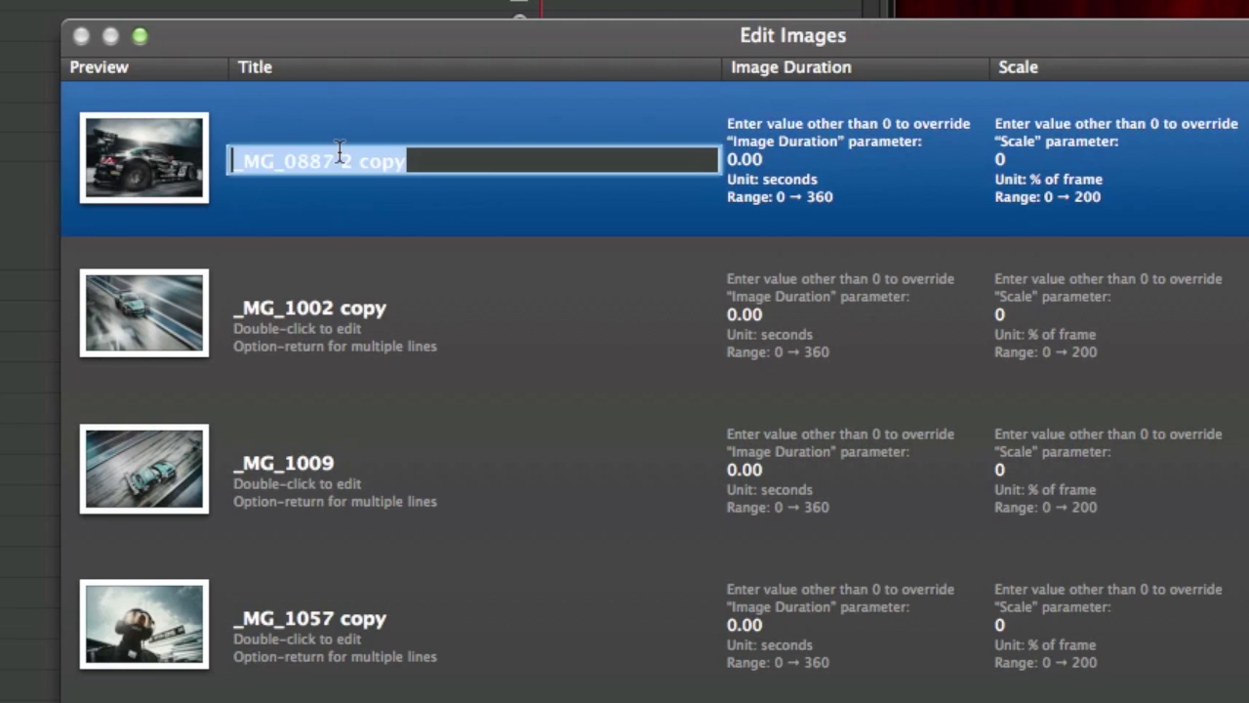
key(Return)
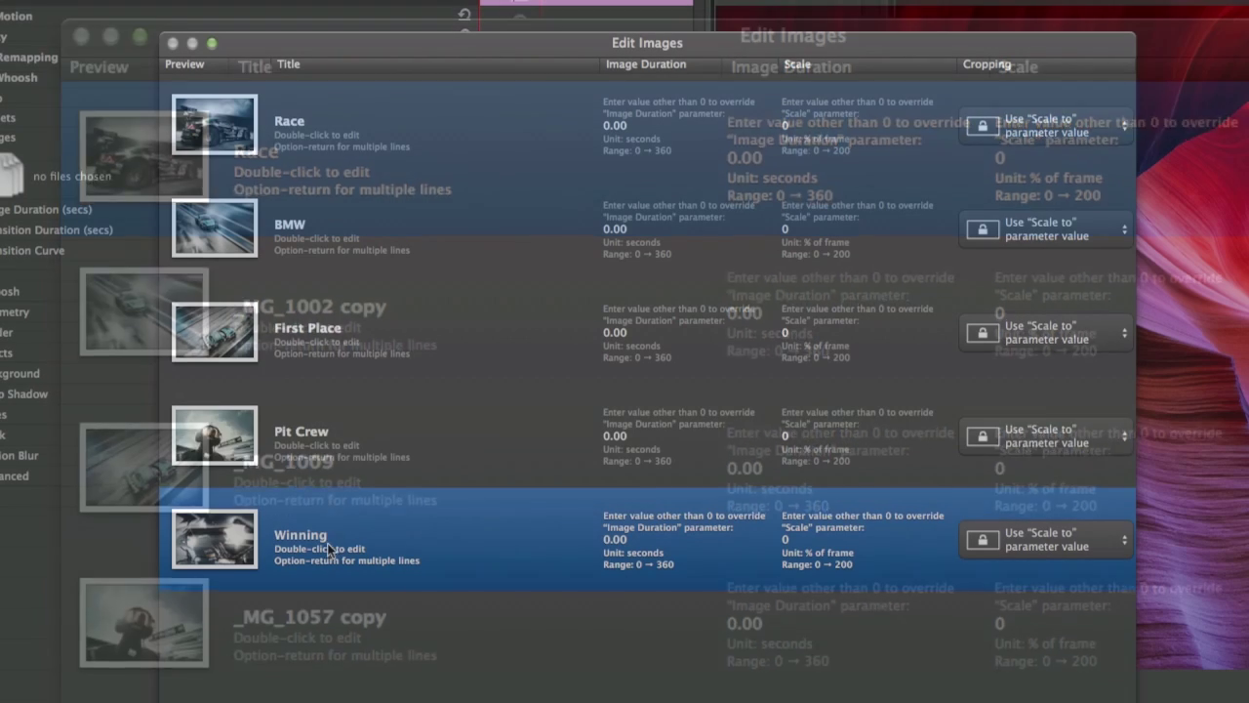
drag(302, 537, 338, 406)
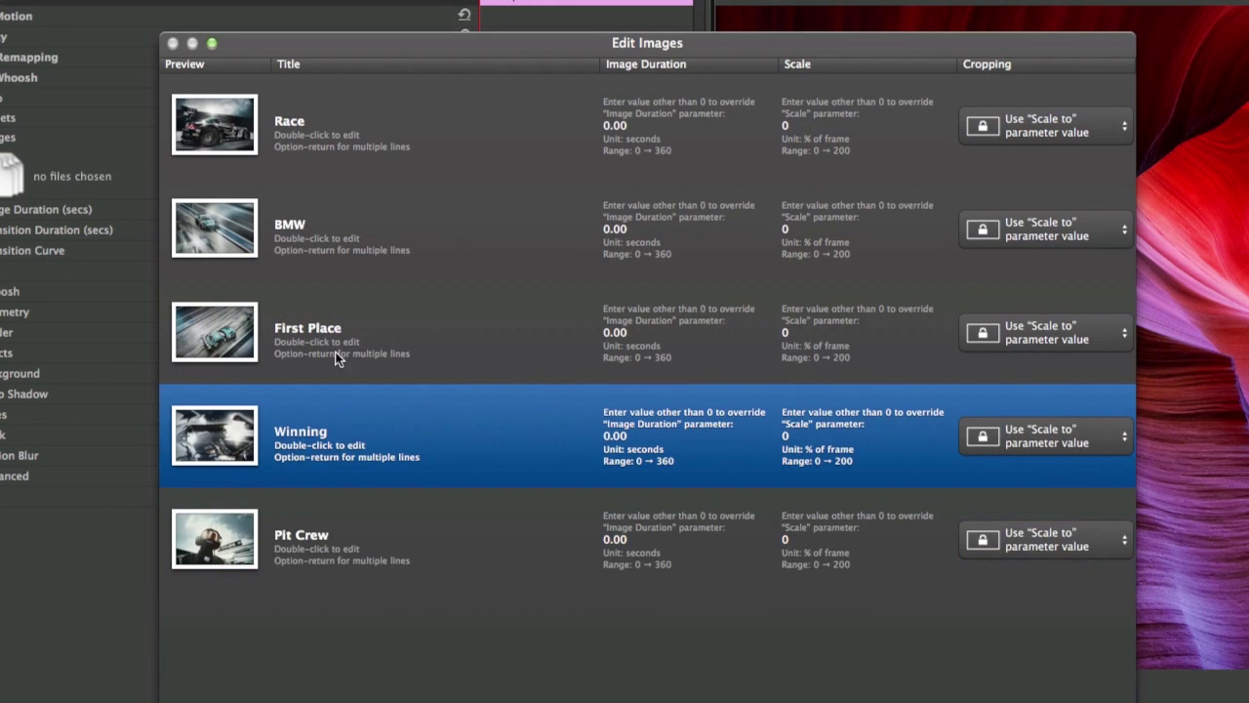
drag(338, 355, 339, 552)
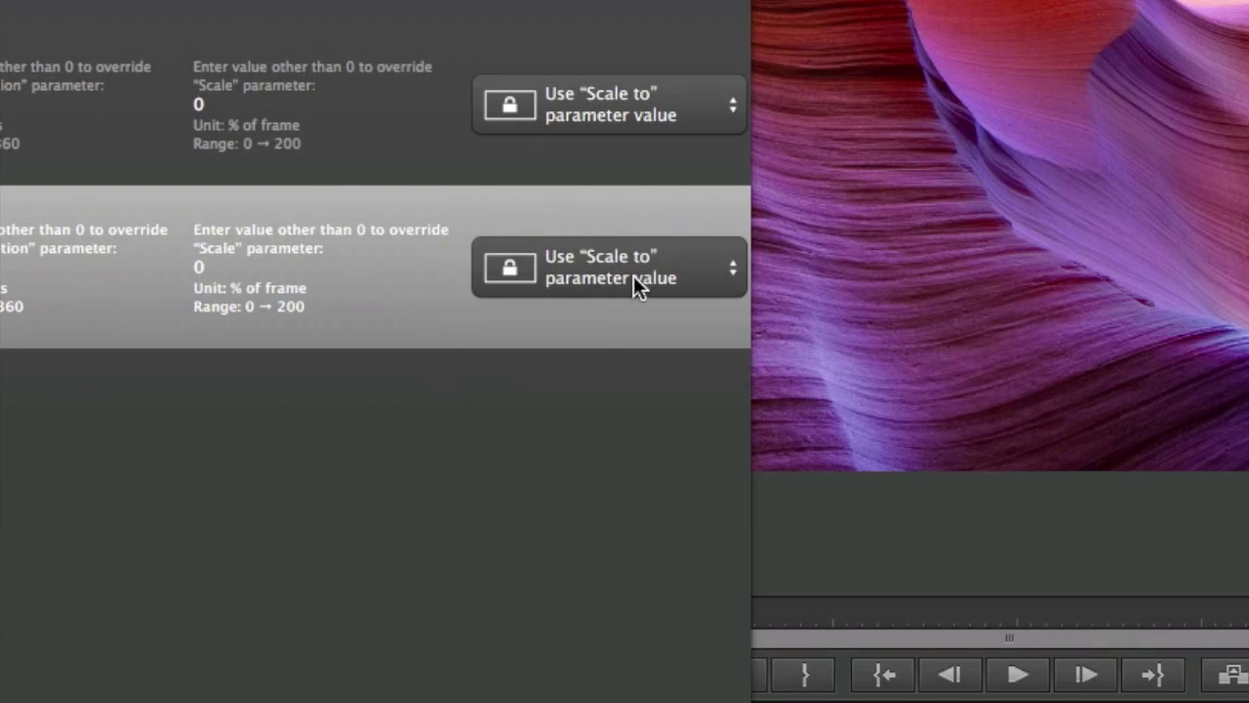
Step: Bring up the Cropping choices on the First Place photo's row
click(635, 284)
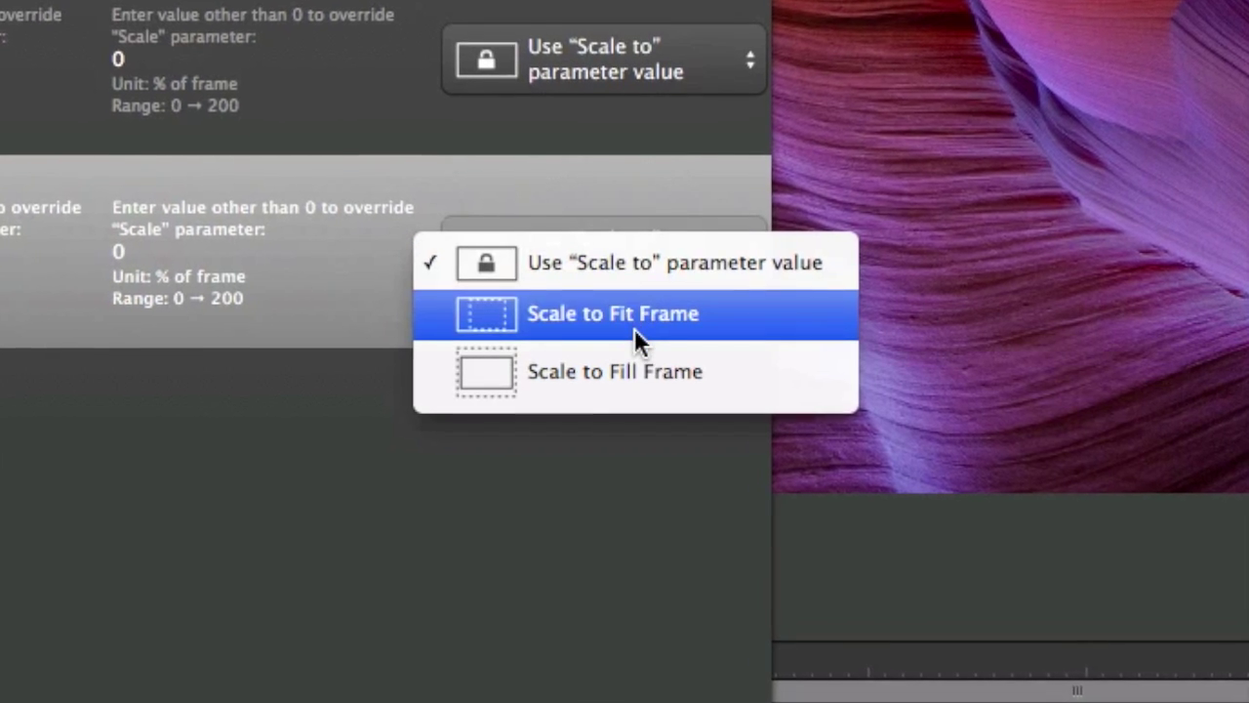
Step: Keep 'Use Scale to parameter value' cropping for First Place and apply the photo list
click(639, 242)
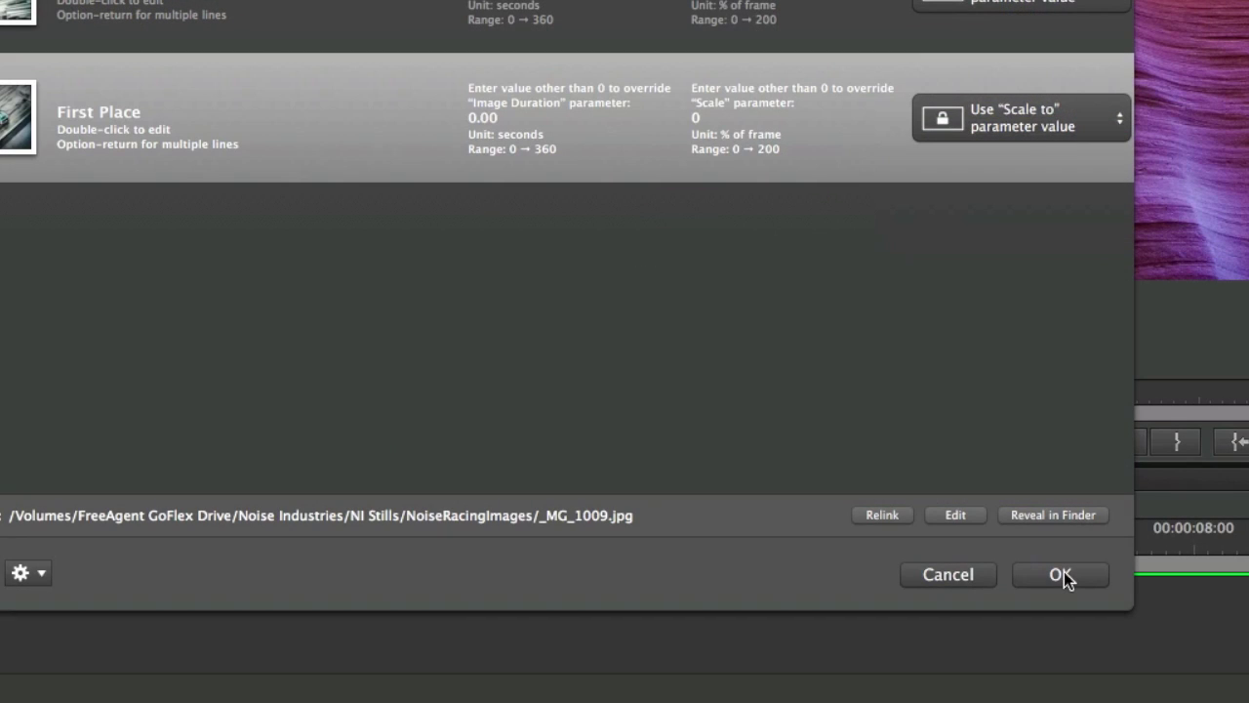
click(1061, 574)
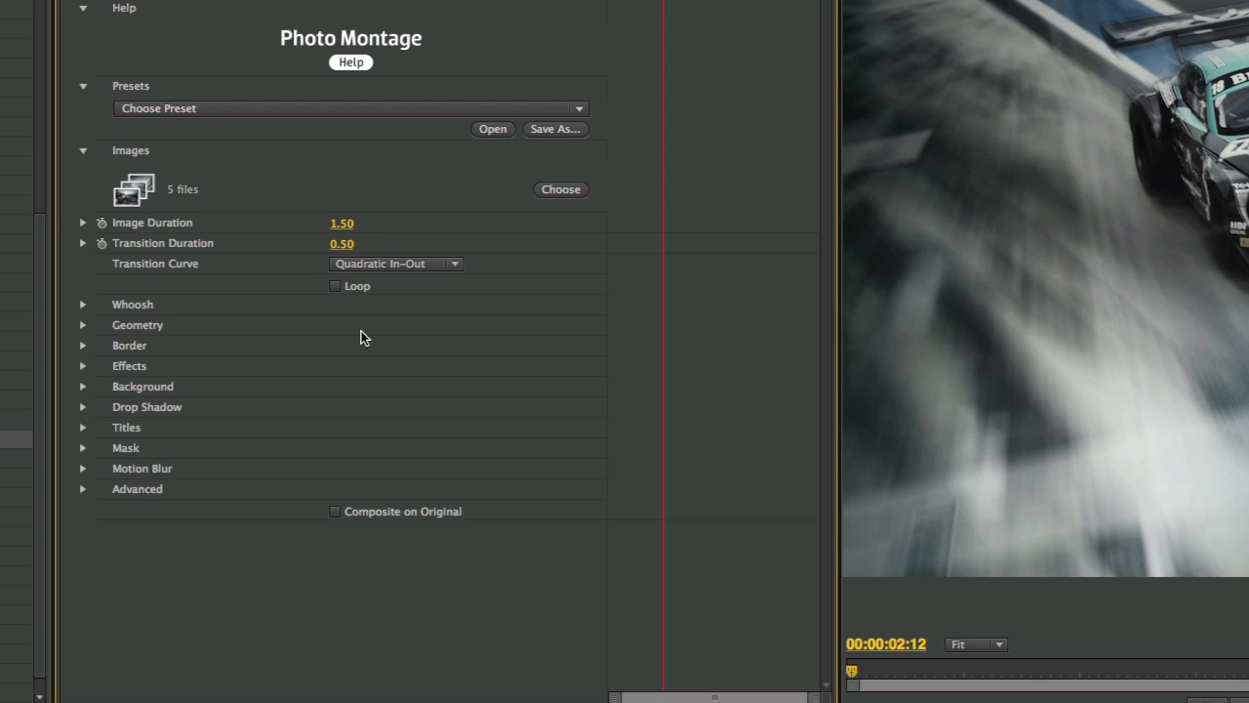
Step: Set the Whoosh Direction Source to Alternate direction horizontally
click(83, 304)
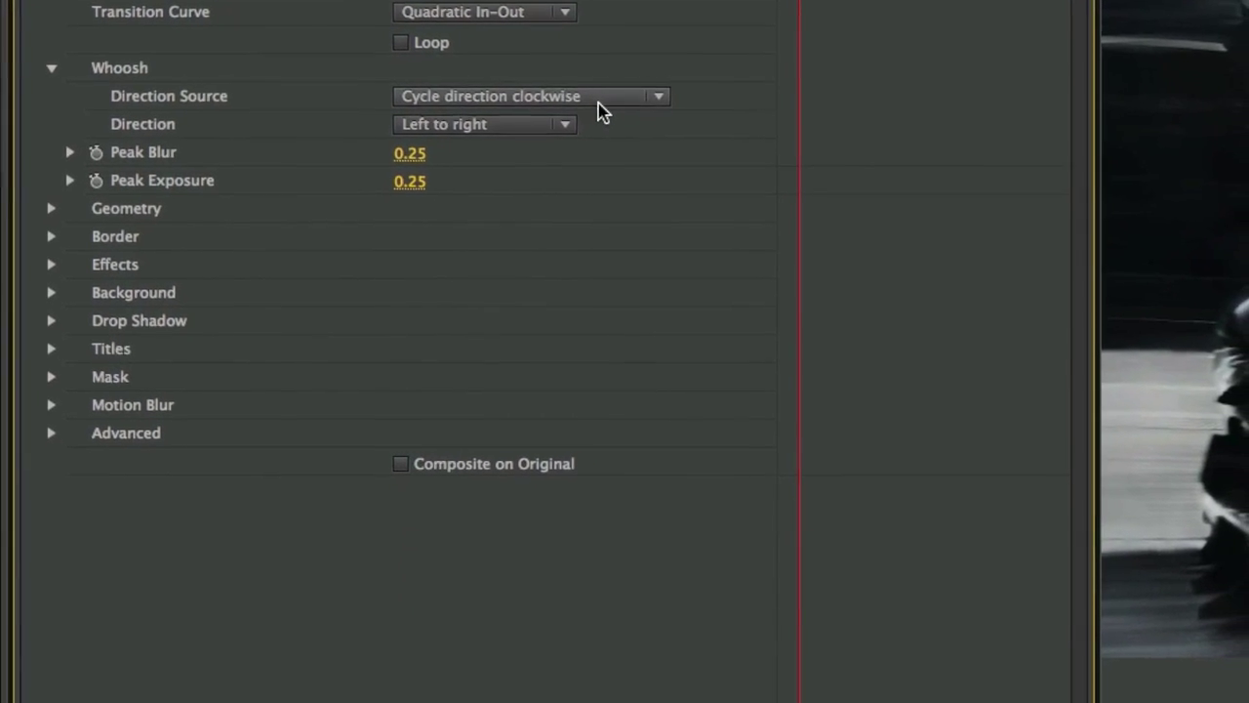
click(540, 80)
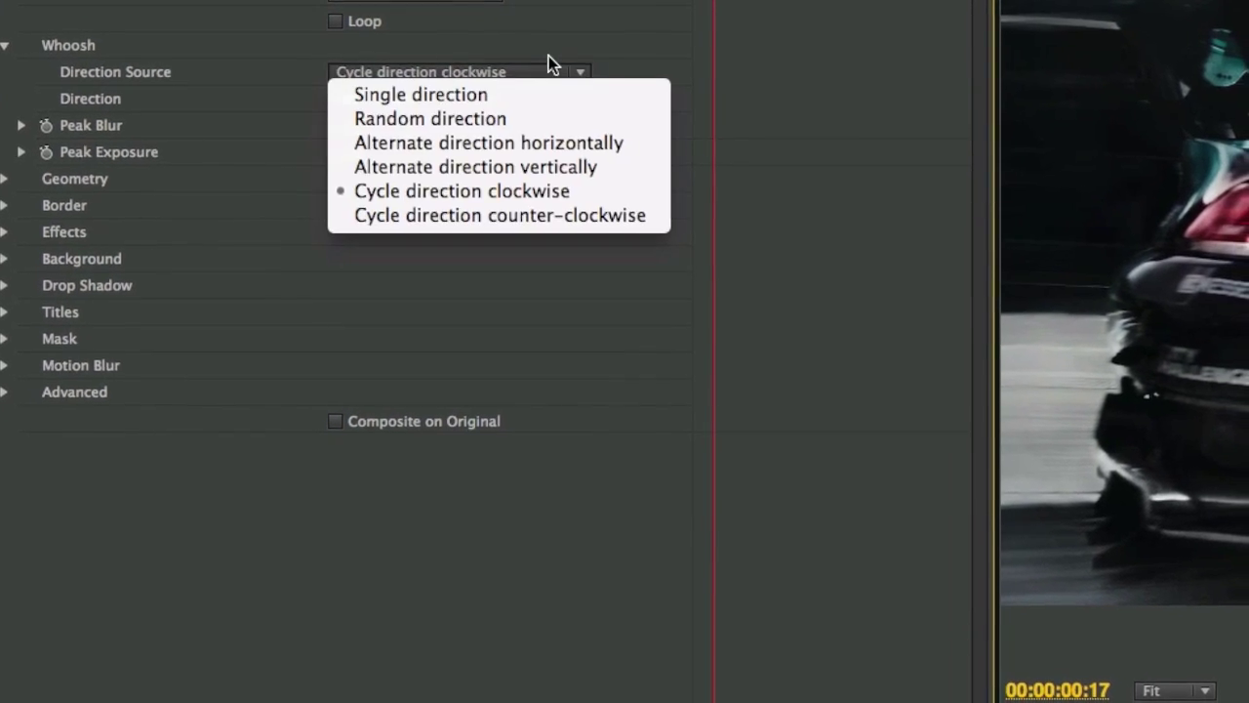
click(525, 140)
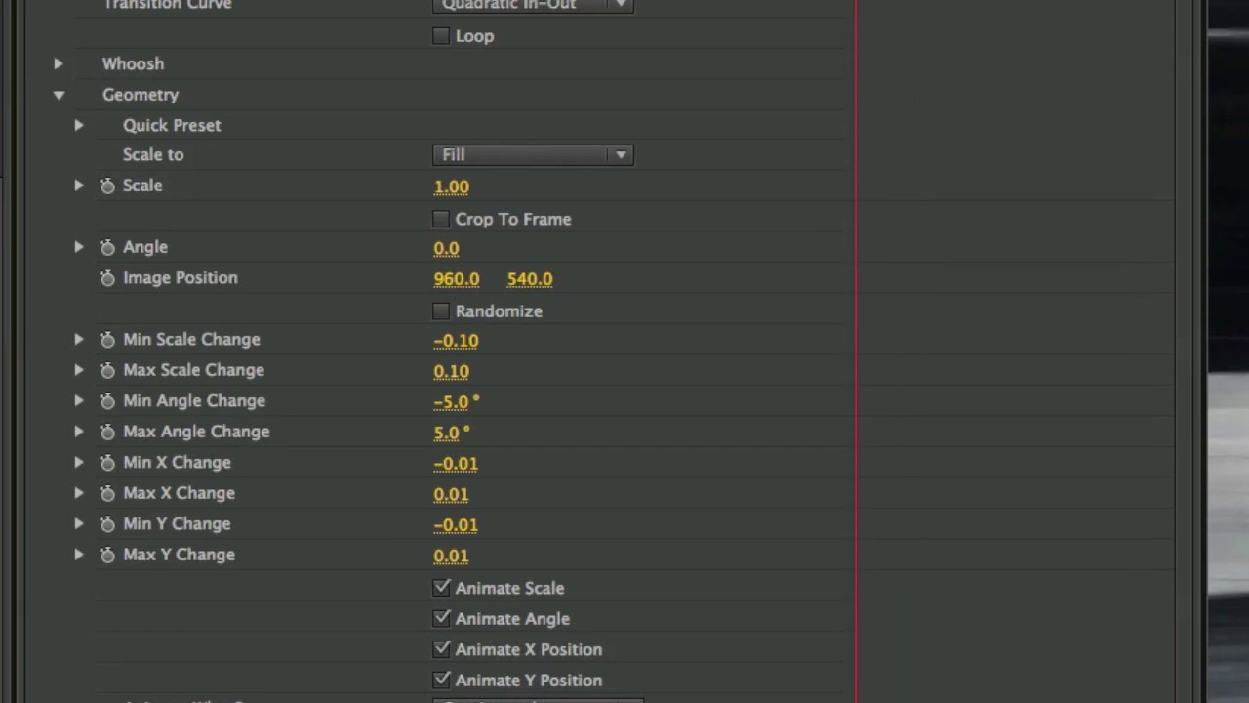
Step: Apply the Randomize geometry preset and set Animate When to Only during pause
click(80, 127)
click(307, 159)
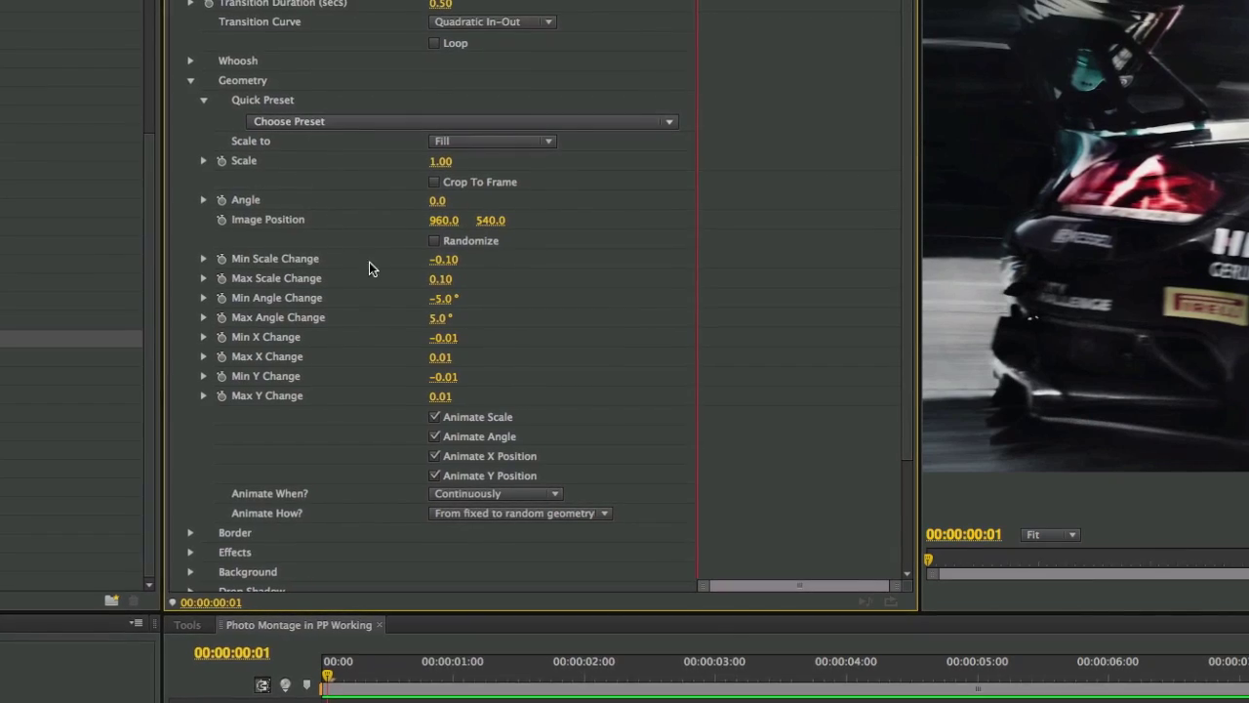
click(434, 240)
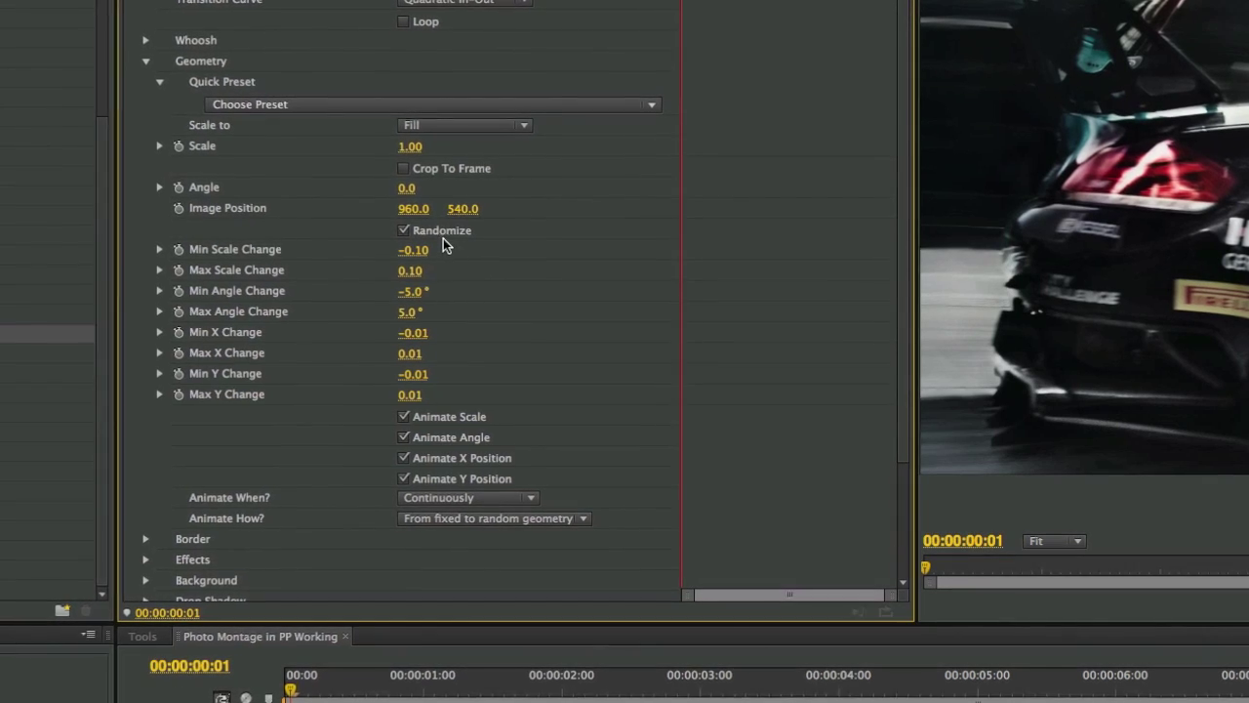
click(436, 499)
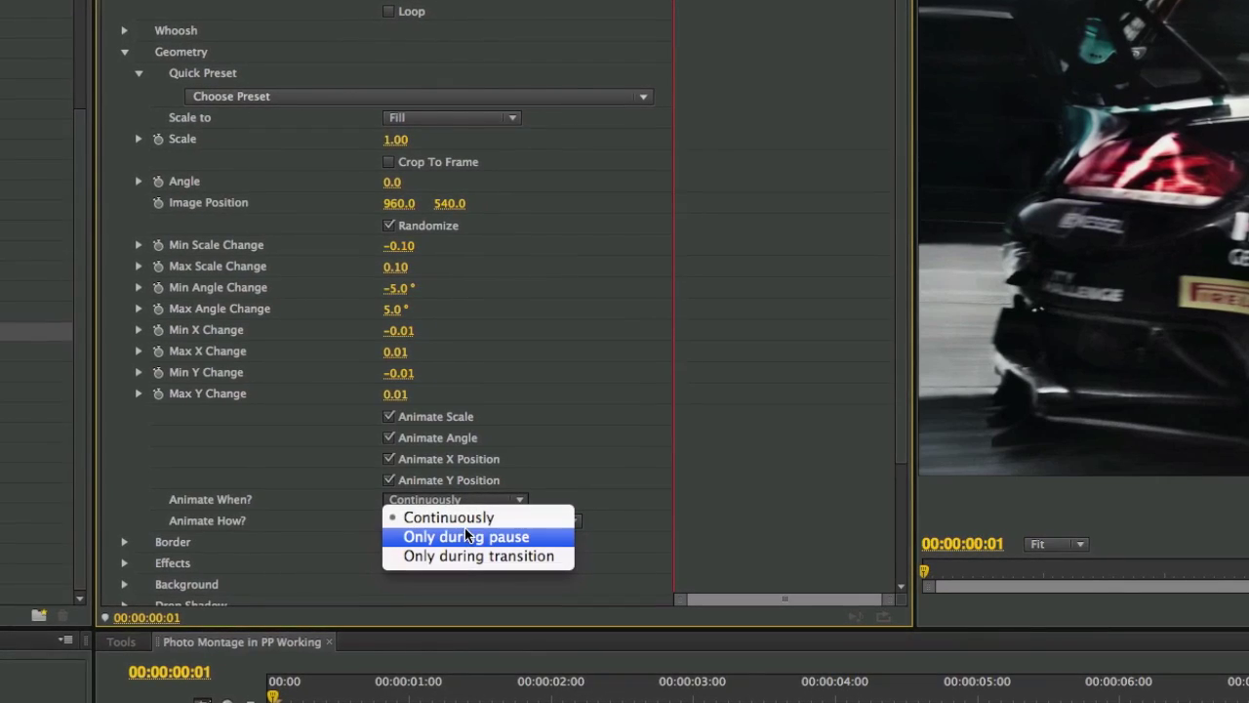
click(465, 534)
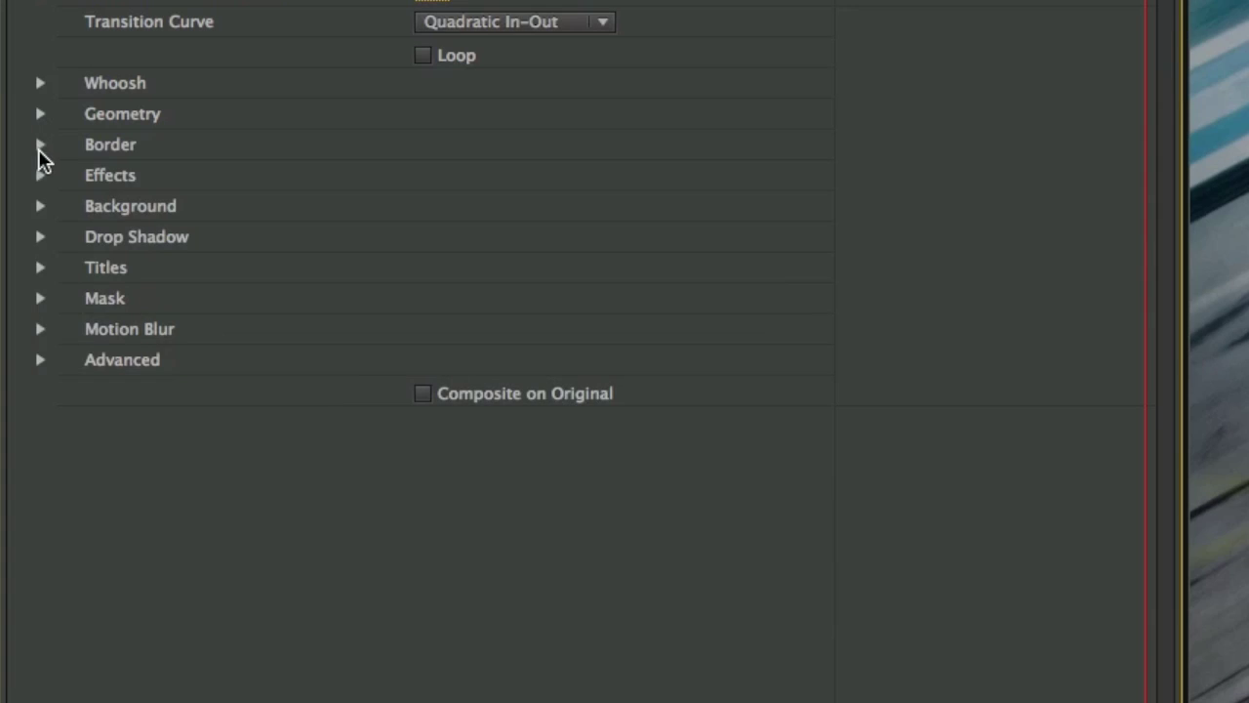
Step: Set the Border group's Rounded Corner value to 0.2
click(40, 145)
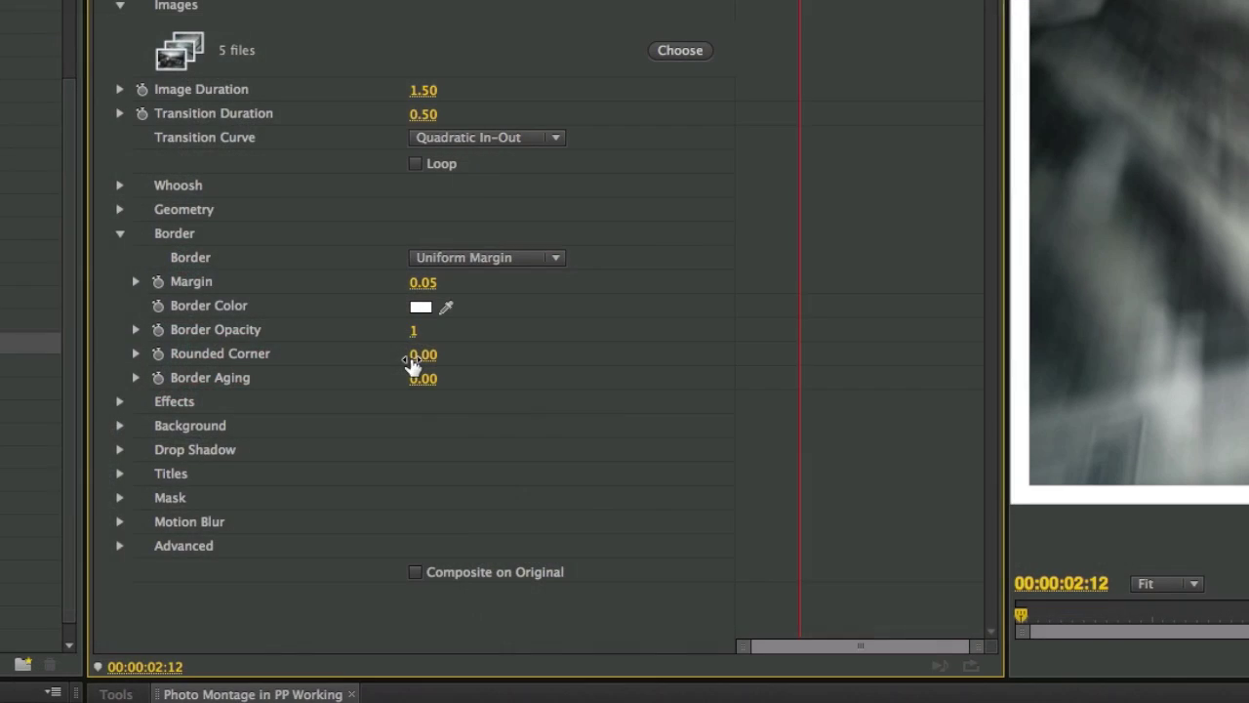
click(410, 355)
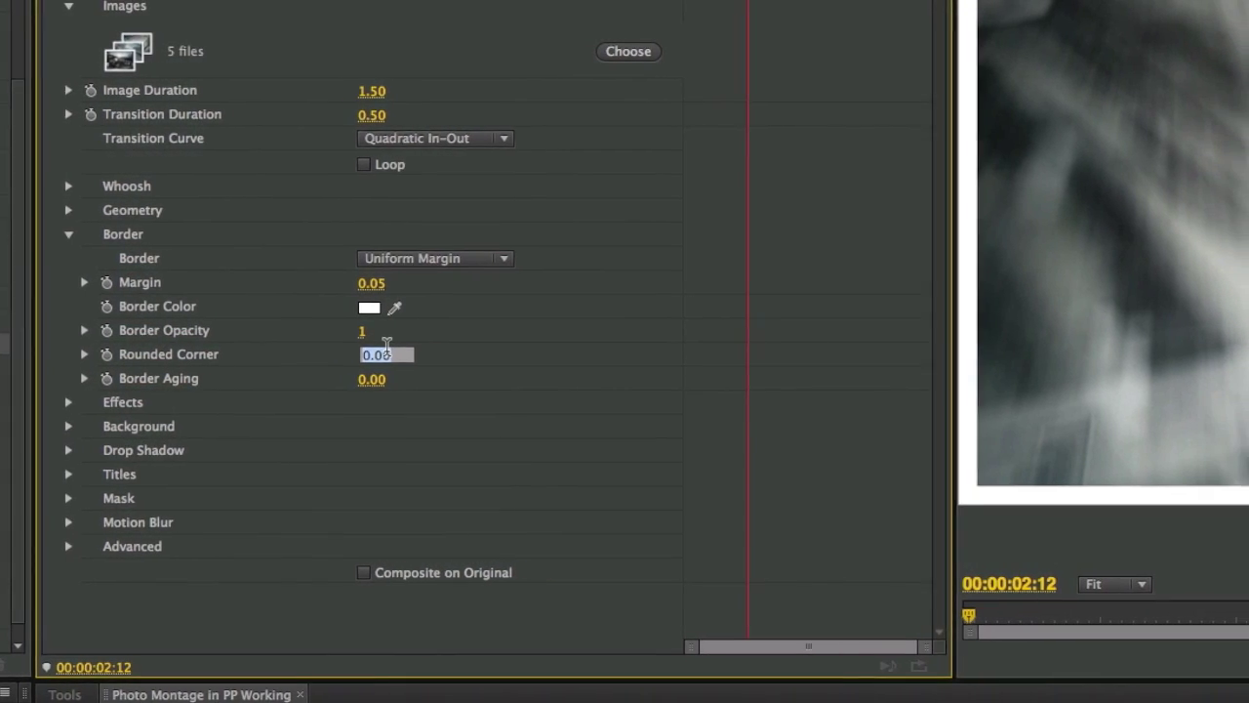
text(.2)
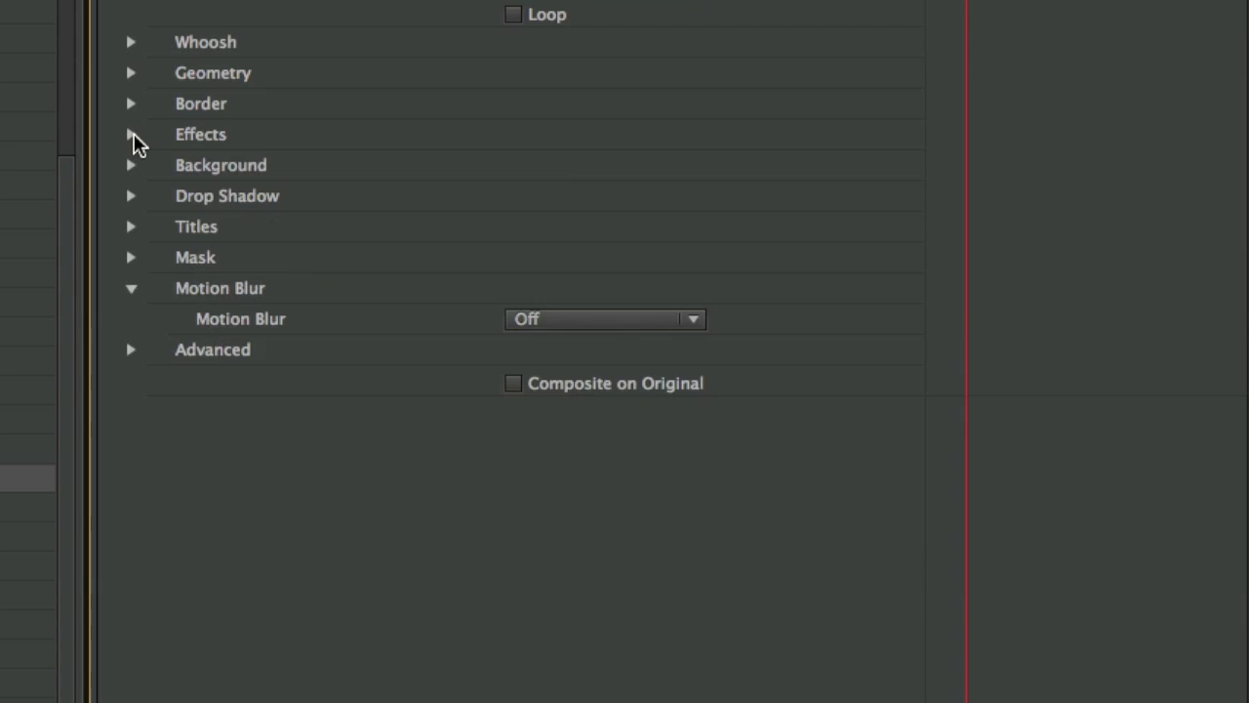
Step: Turn on Vignette in the Whoosh Effects group
click(131, 134)
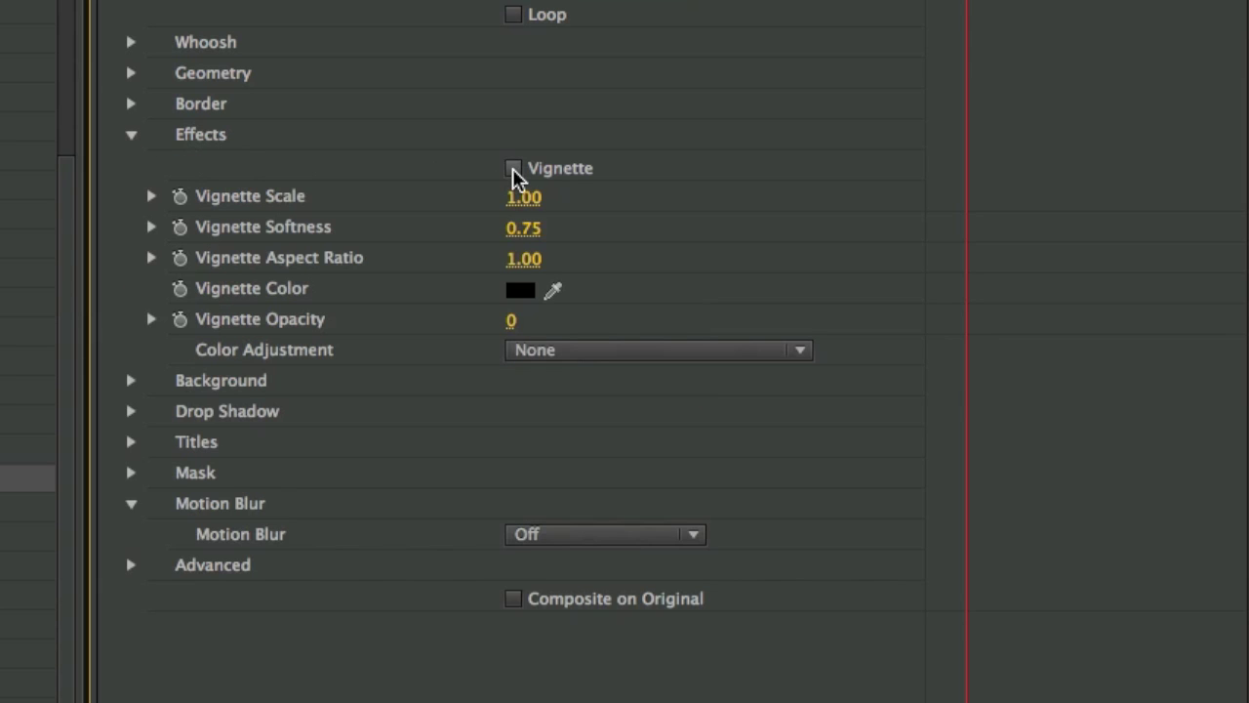
click(152, 320)
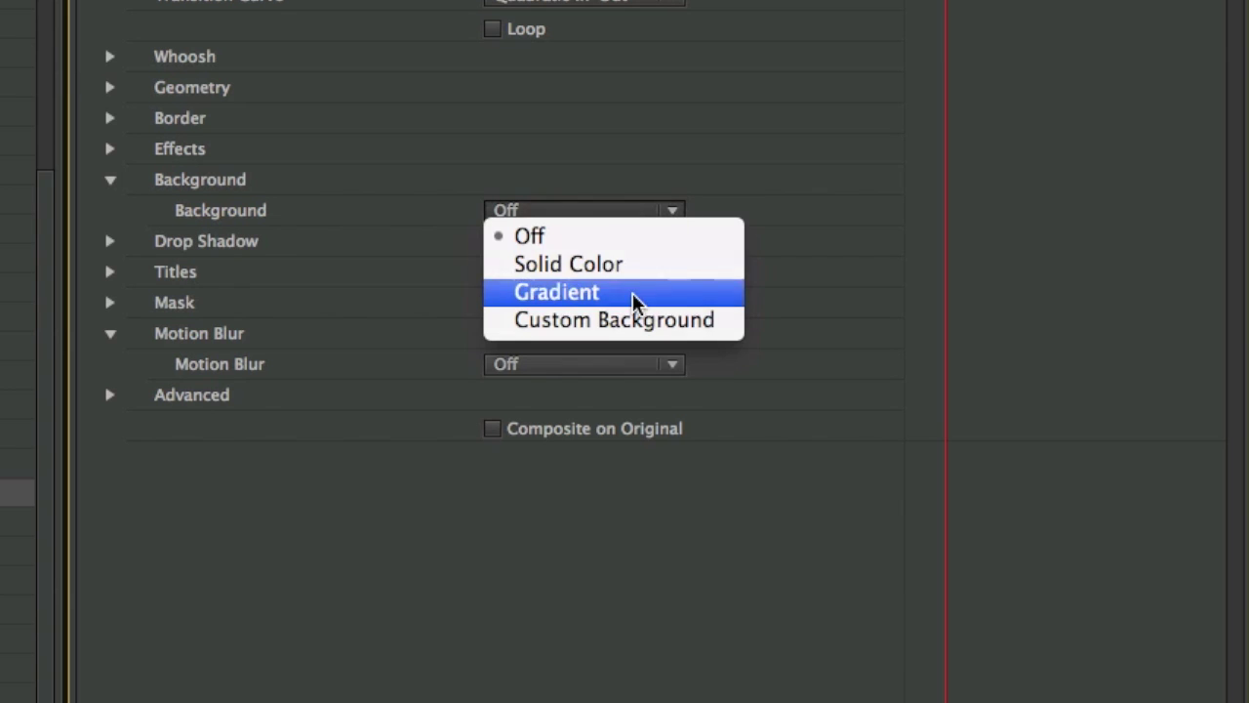
Step: Use a slightly darker grey Gradient background and turn on Drop Shadow for the photos
click(635, 292)
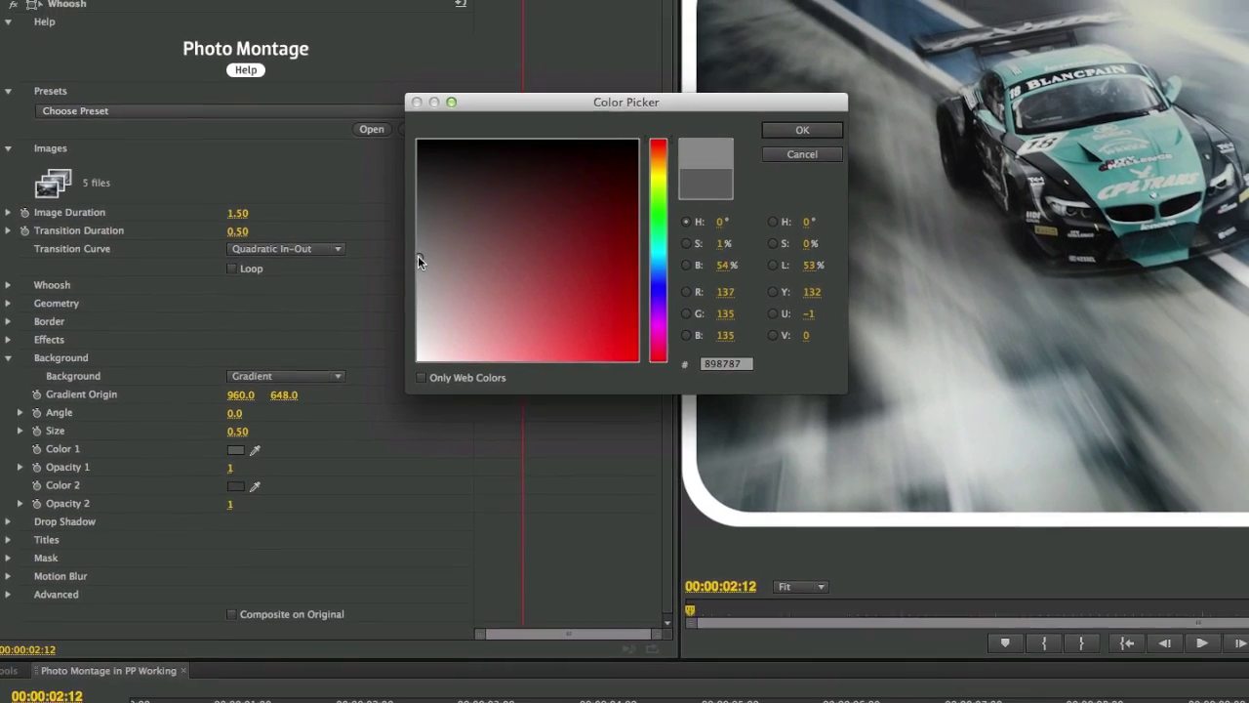
click(470, 246)
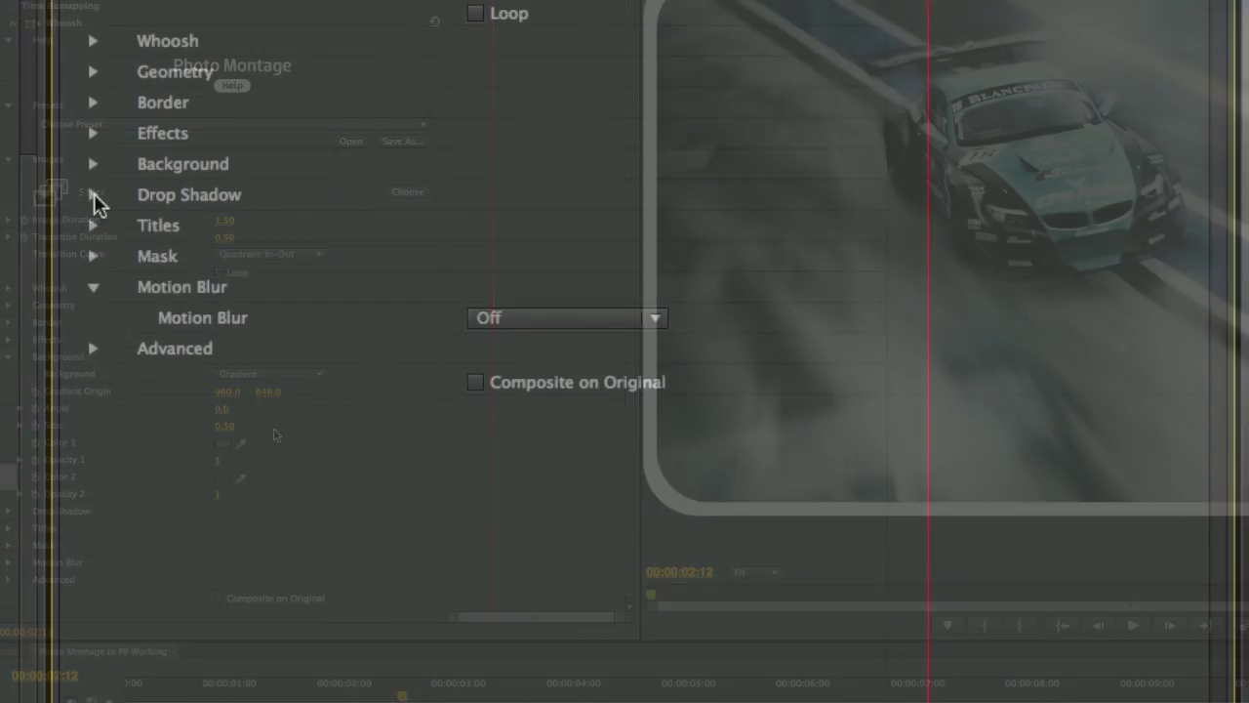
click(95, 198)
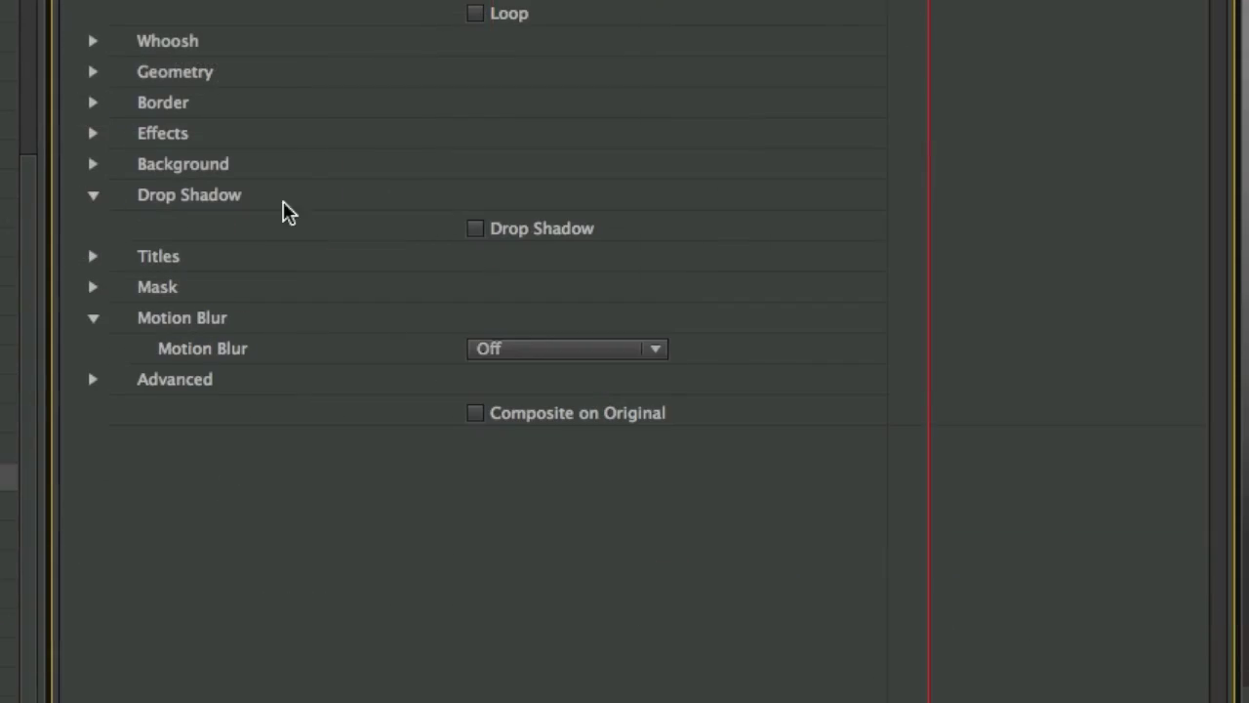
click(475, 230)
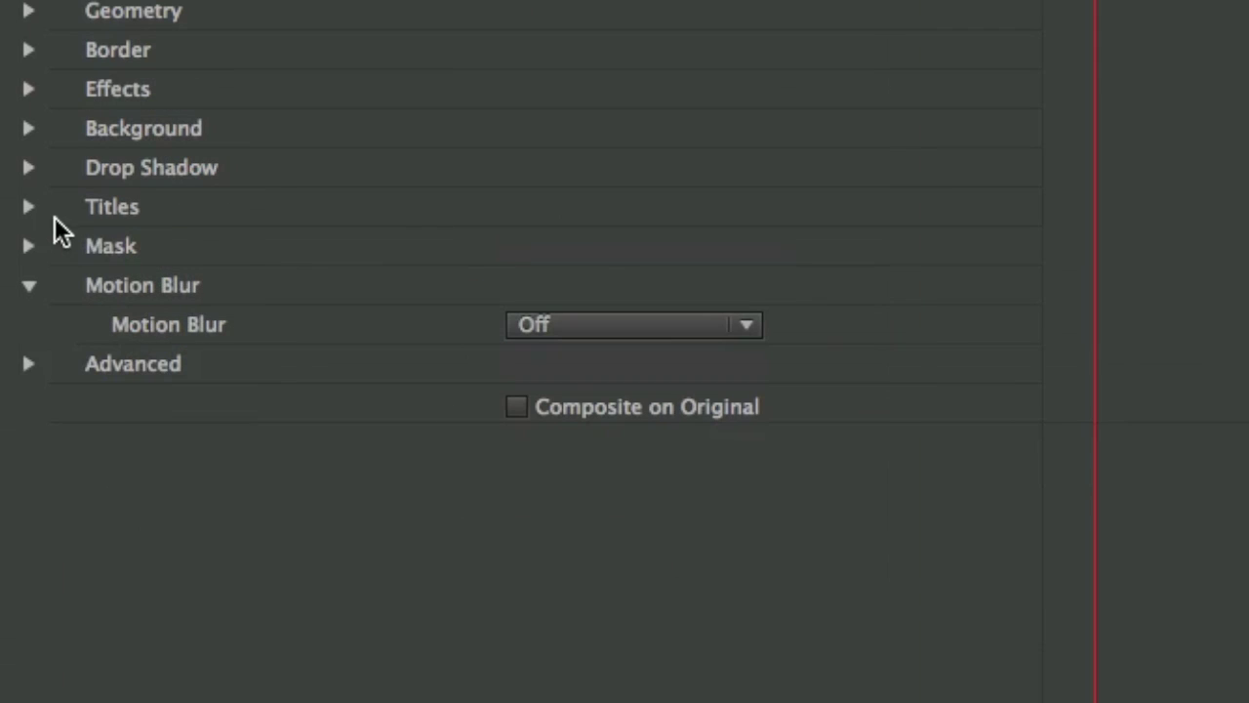
Step: Expand the Titles settings and set titles to Show relative to image
click(93, 410)
click(602, 248)
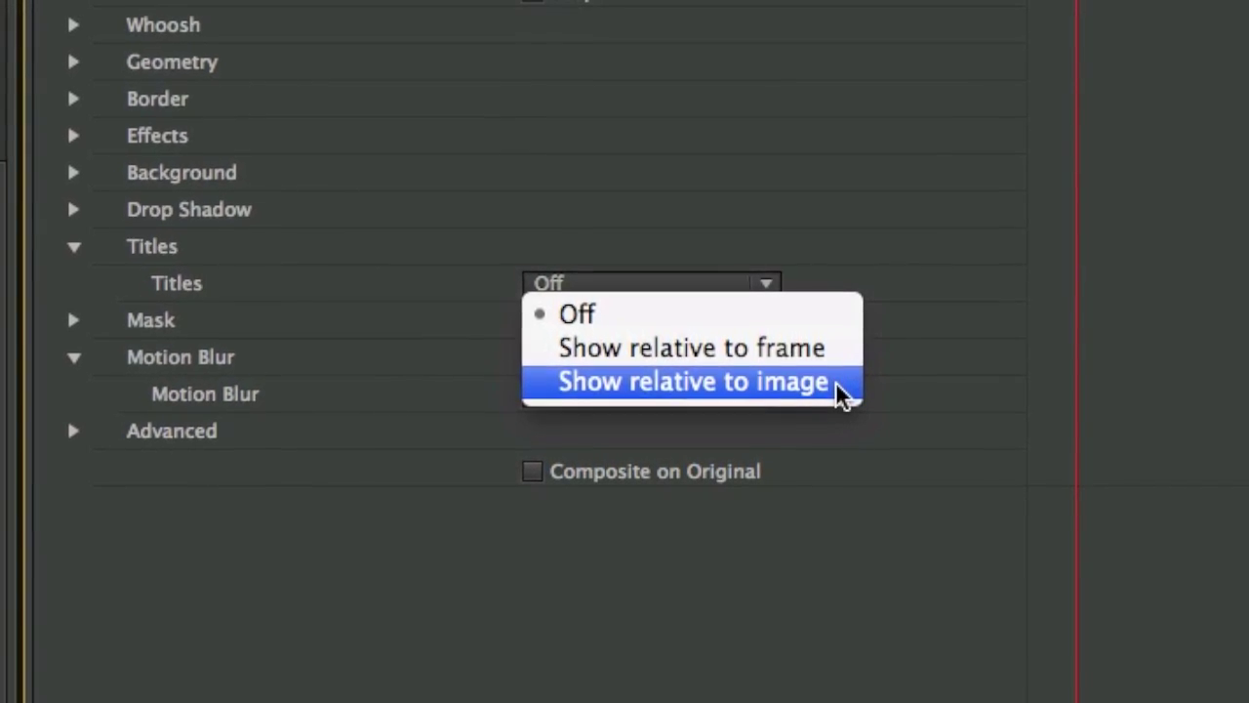
click(837, 386)
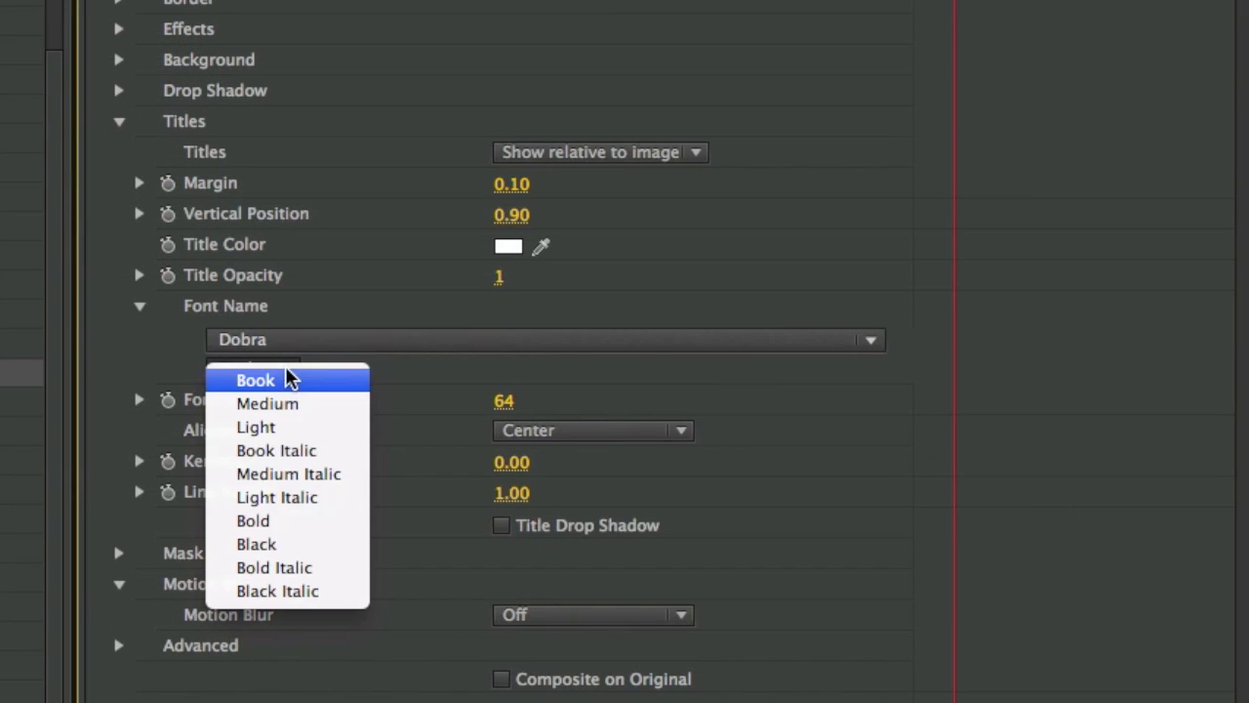
Step: Set the title font style to Bold and the montage's motion blur to High
click(439, 483)
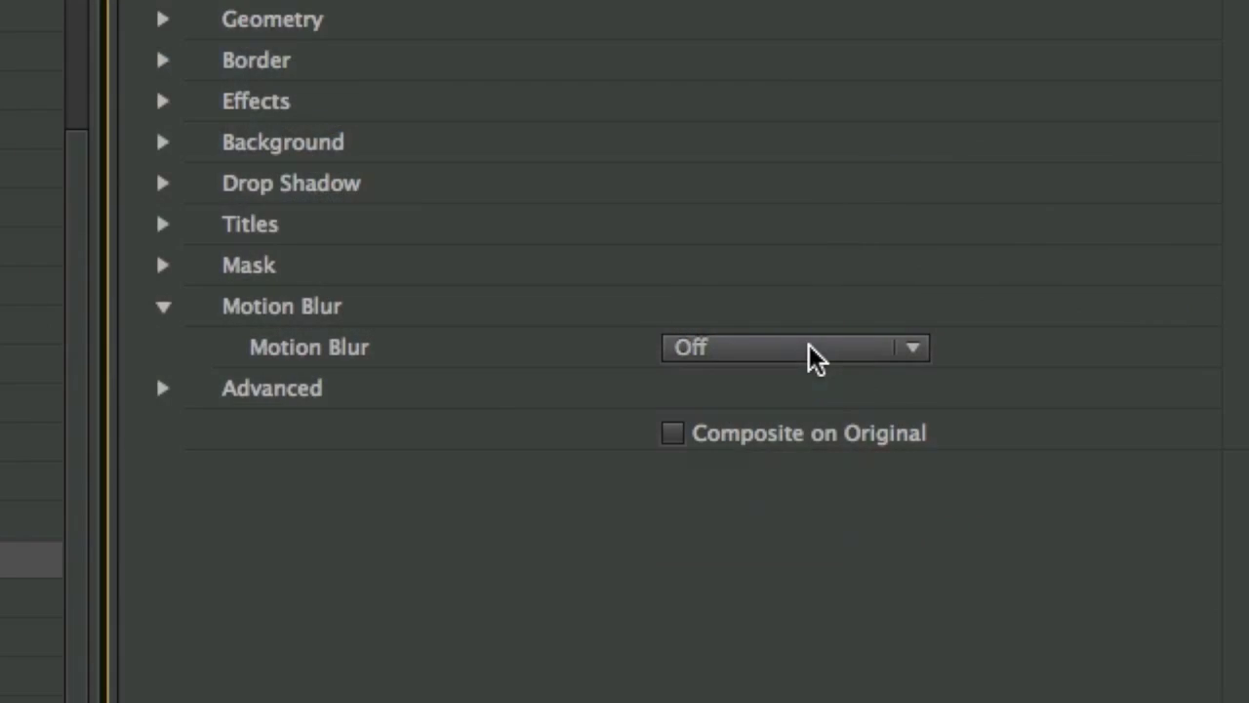
click(809, 355)
click(765, 496)
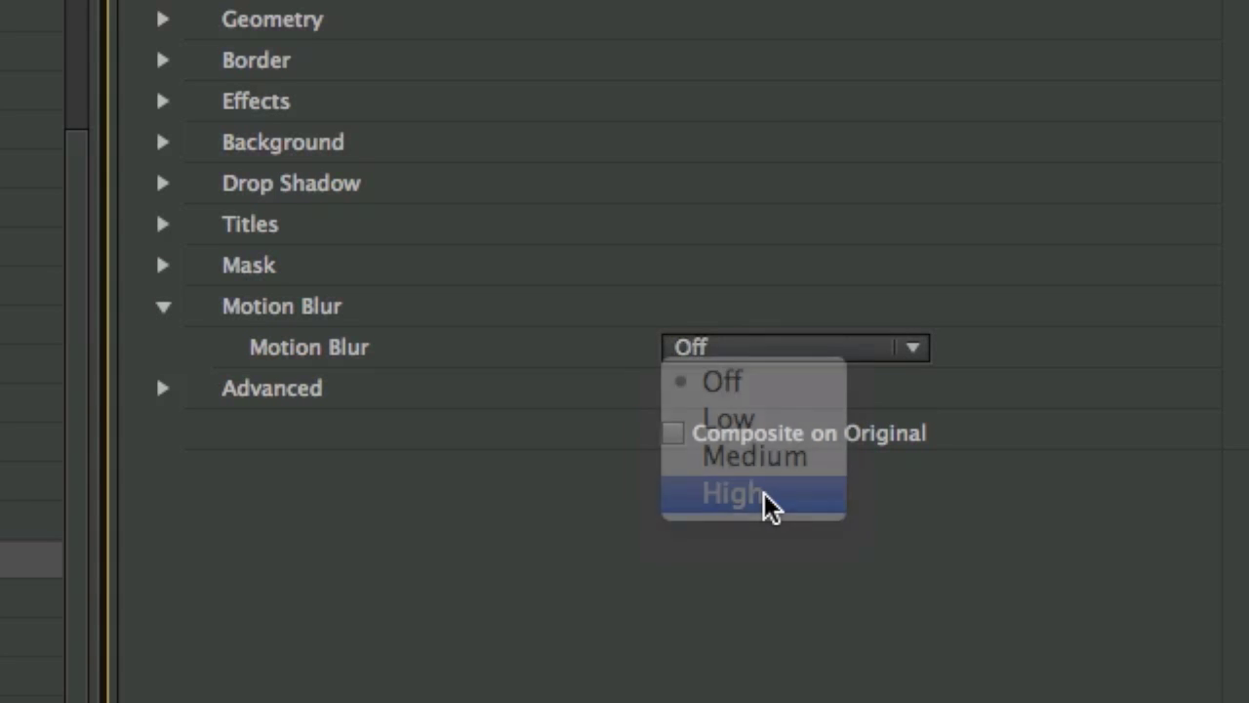